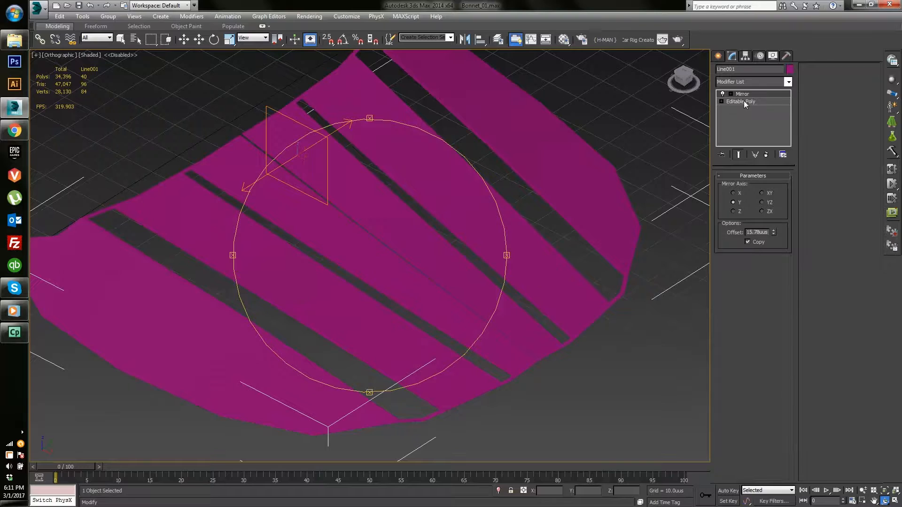
# Set the Mirror modifier's offset to 14.993 so the two bonnet halves meet along the centre seam.
pyautogui.click(749, 95)
pyautogui.moveTo(421, 255); pyautogui.dragTo(370, 211)
pyautogui.scroll(4, 371, 210)
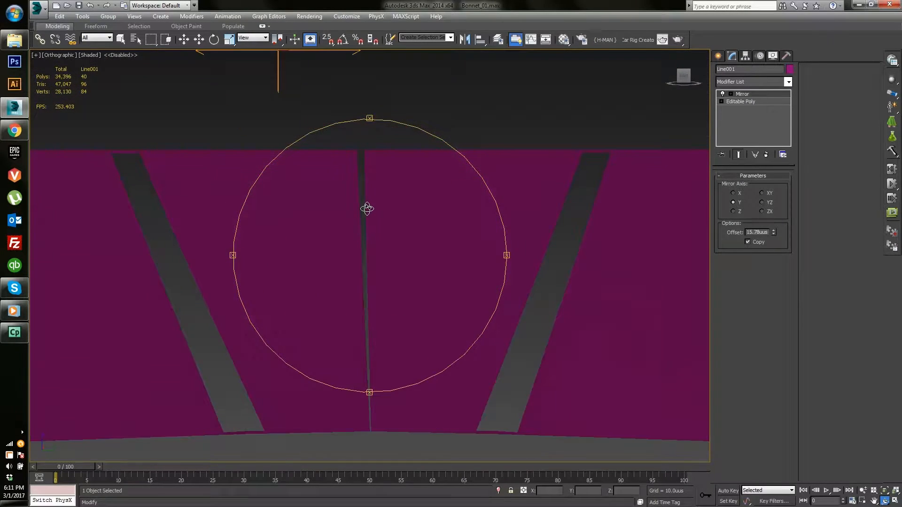
pyautogui.moveTo(774, 234); pyautogui.dragTo(775, 235)
pyautogui.press('q')
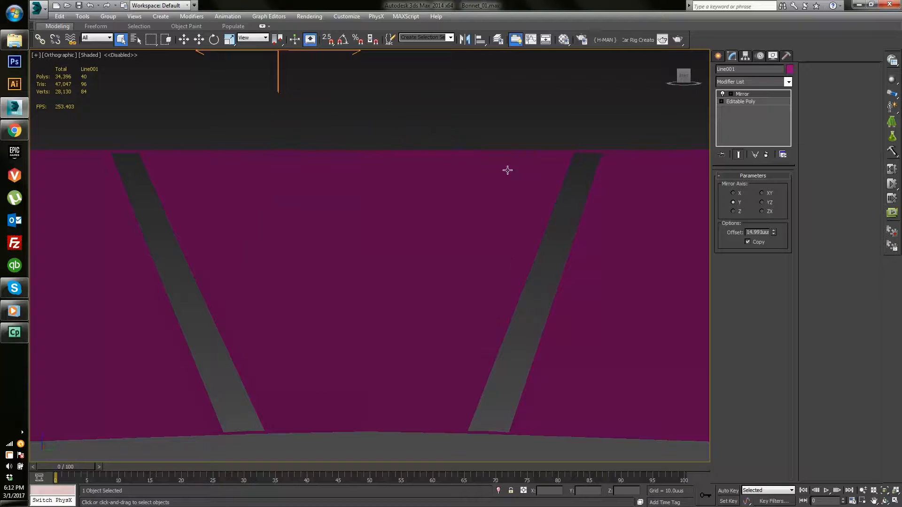
# Convert the mirrored bonnet to an Editable Poly.
pyautogui.rightClick(474, 165)
pyautogui.moveTo(518, 250)
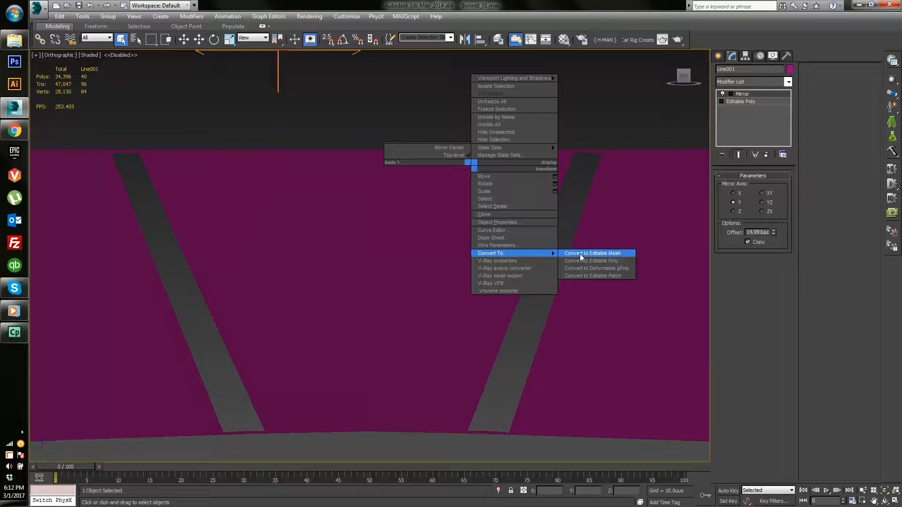
pyautogui.click(583, 258)
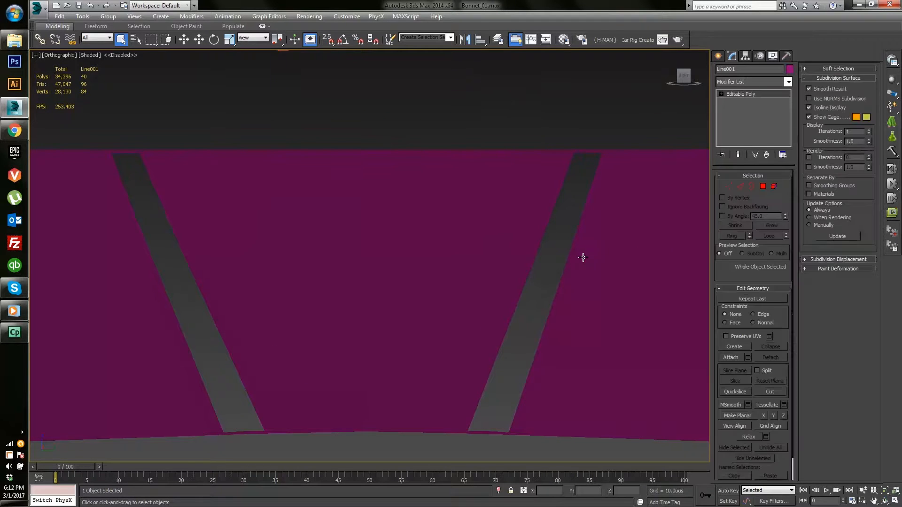
# Weld the three vertex pairs along the bonnet's centre seam, using a weld threshold of up to 2.713.
pyautogui.click(731, 188)
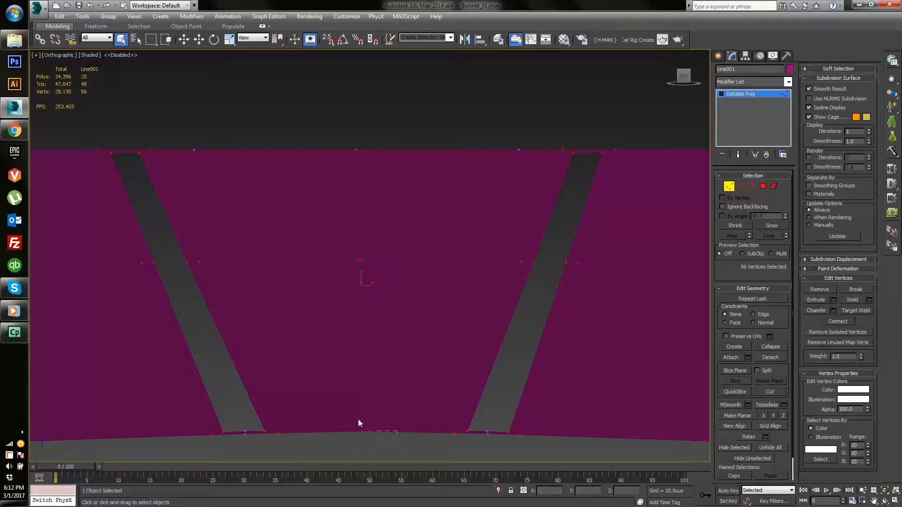
pyautogui.click(869, 299)
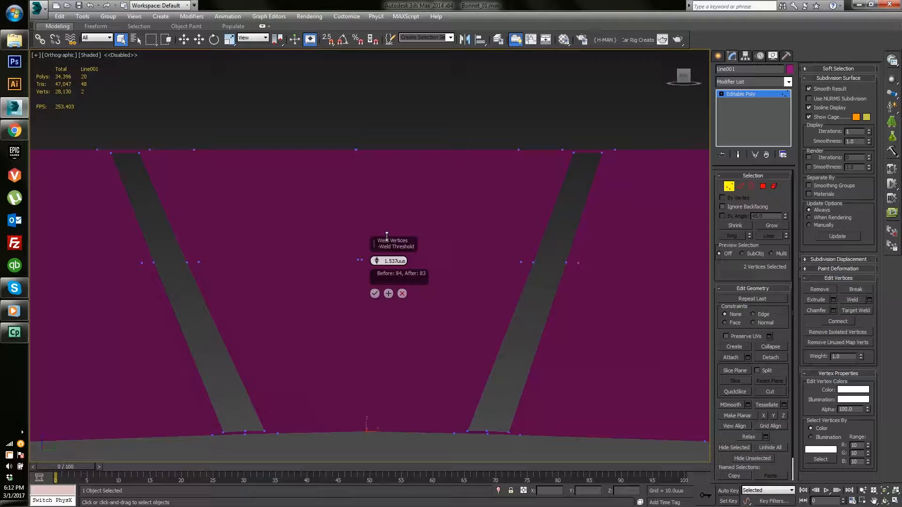
pyautogui.click(374, 293)
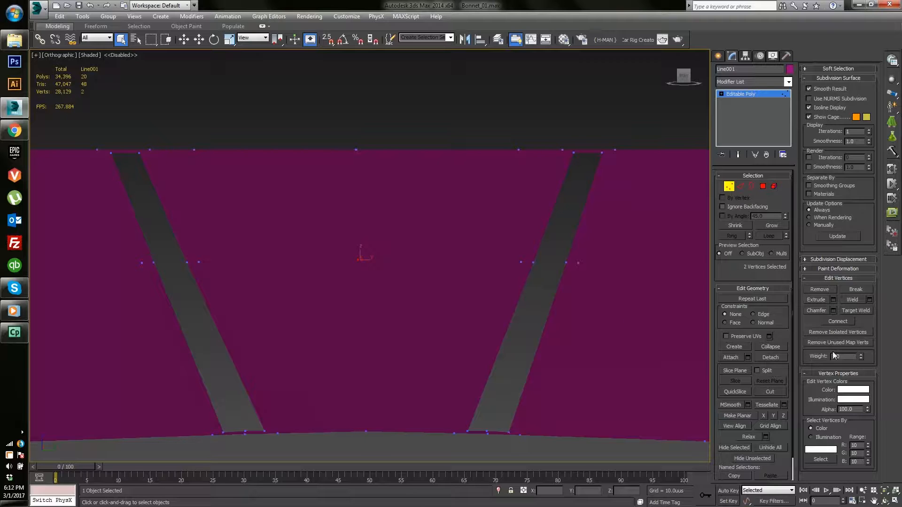
pyautogui.click(870, 300)
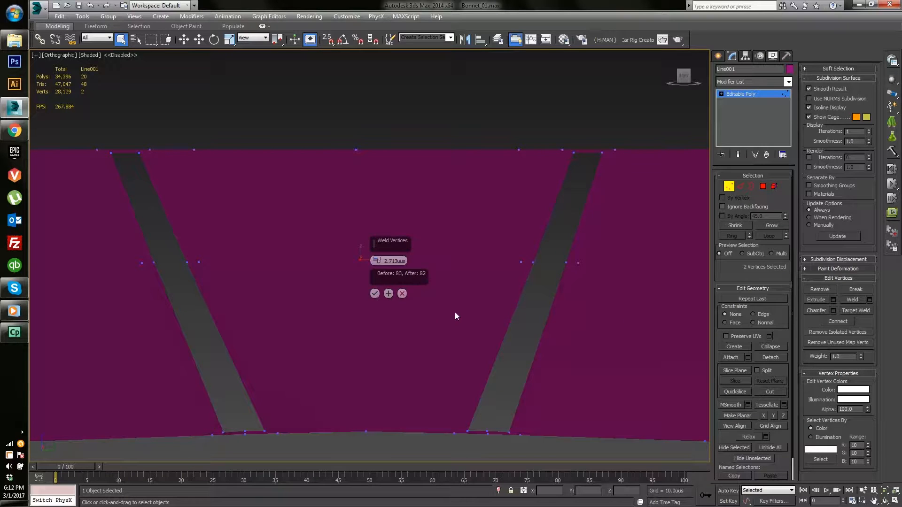
pyautogui.click(375, 294)
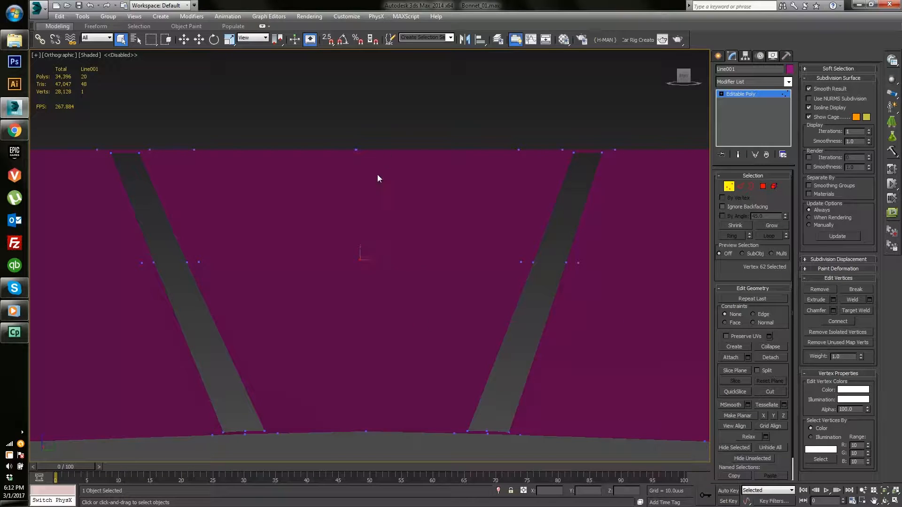
pyautogui.click(870, 301)
pyautogui.click(374, 293)
pyautogui.click(730, 187)
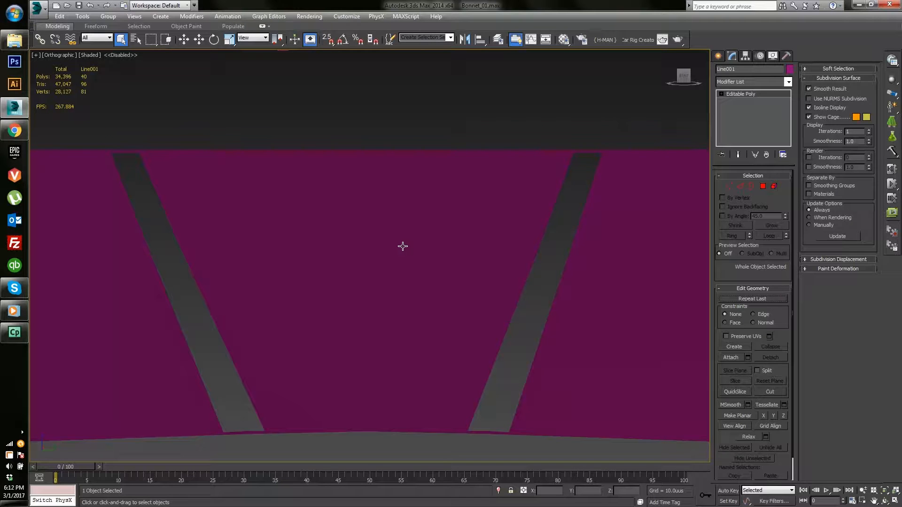
# Add a MeshSmooth modifier to the bonnet with 2 iterations.
pyautogui.click(883, 489)
pyautogui.click(885, 500)
pyautogui.moveTo(399, 233); pyautogui.dragTo(429, 255)
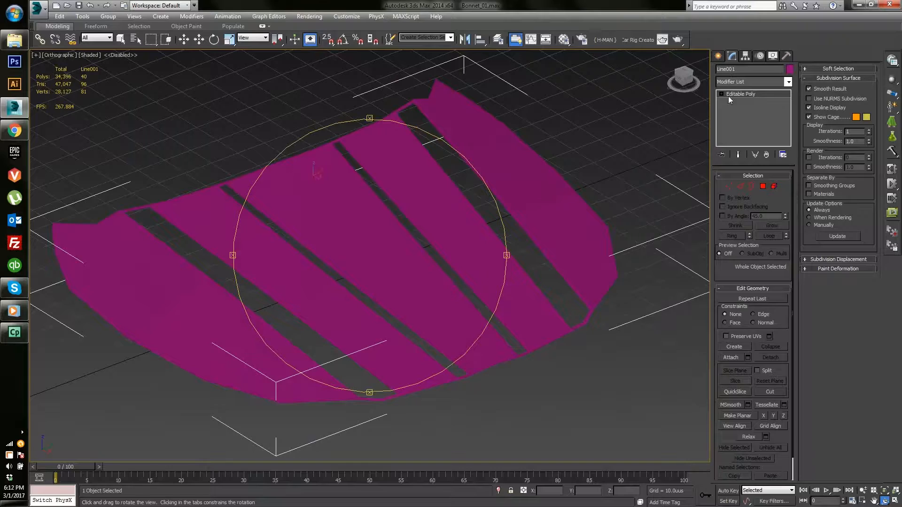
pyautogui.click(788, 83)
pyautogui.moveTo(790, 105); pyautogui.dragTo(790, 139)
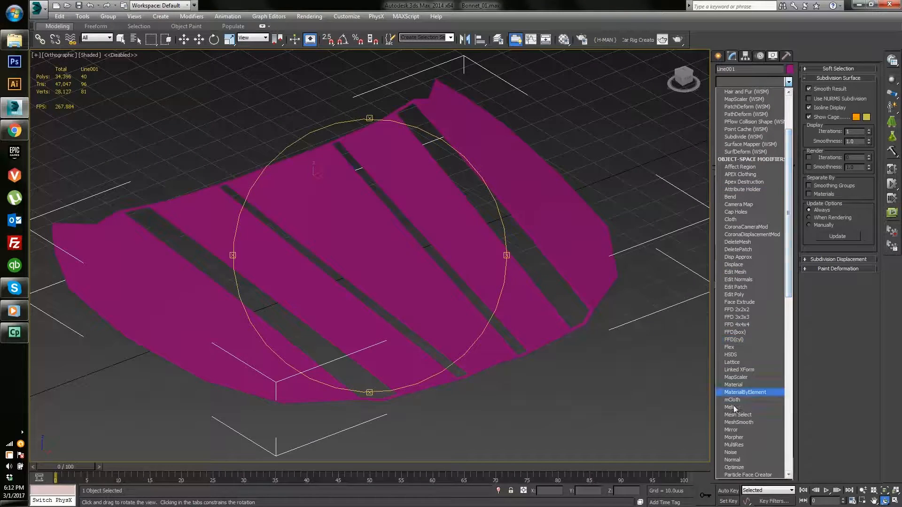
pyautogui.click(745, 421)
pyautogui.moveTo(399, 237); pyautogui.dragTo(498, 350)
pyautogui.click(784, 242)
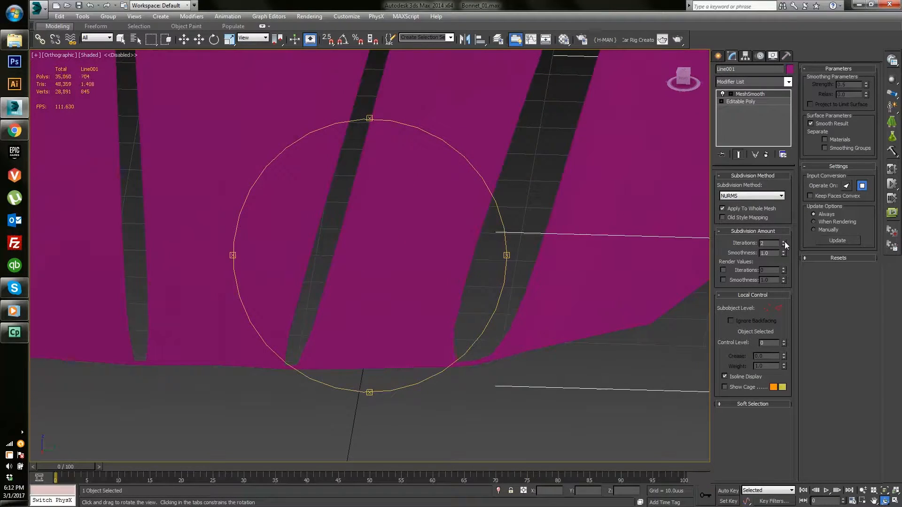
pyautogui.moveTo(383, 233); pyautogui.dragTo(397, 276)
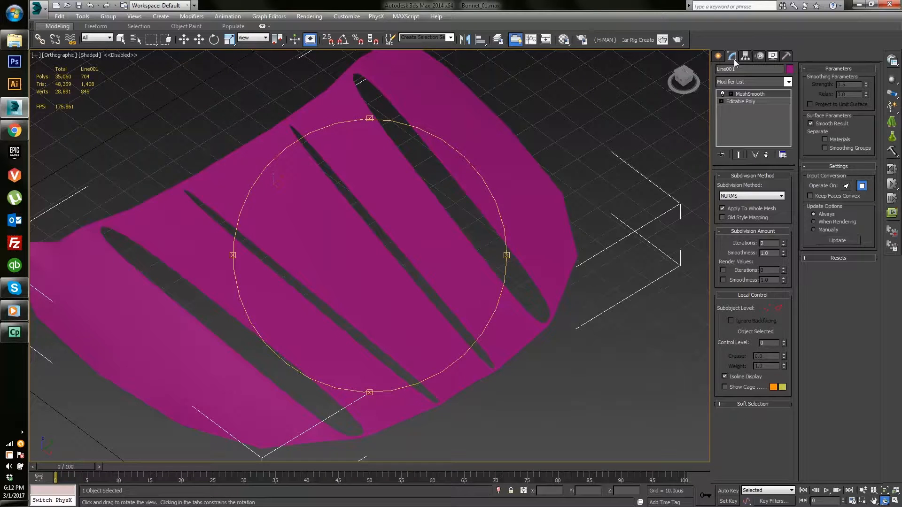
# At the Editable Poly edge level, extend the two outer long edges of one wide outer slot into new polygons across the gap.
pyautogui.click(758, 101)
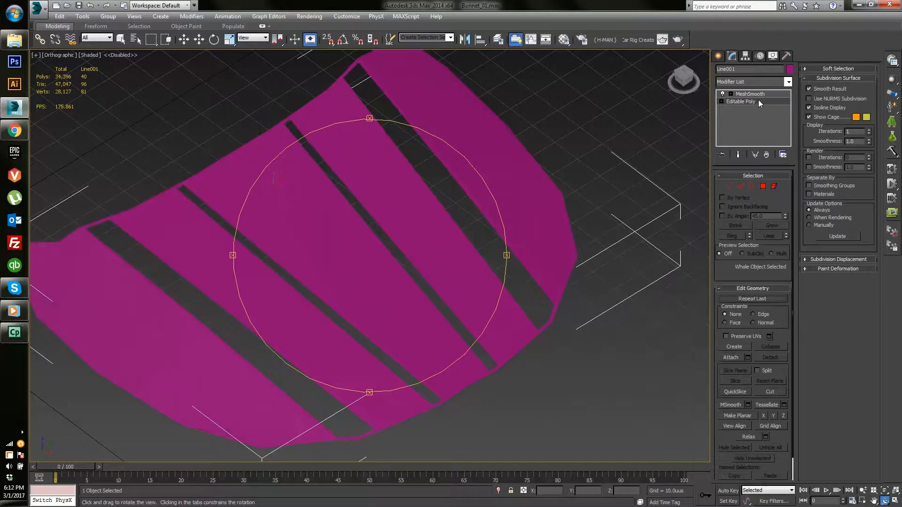
pyautogui.click(741, 186)
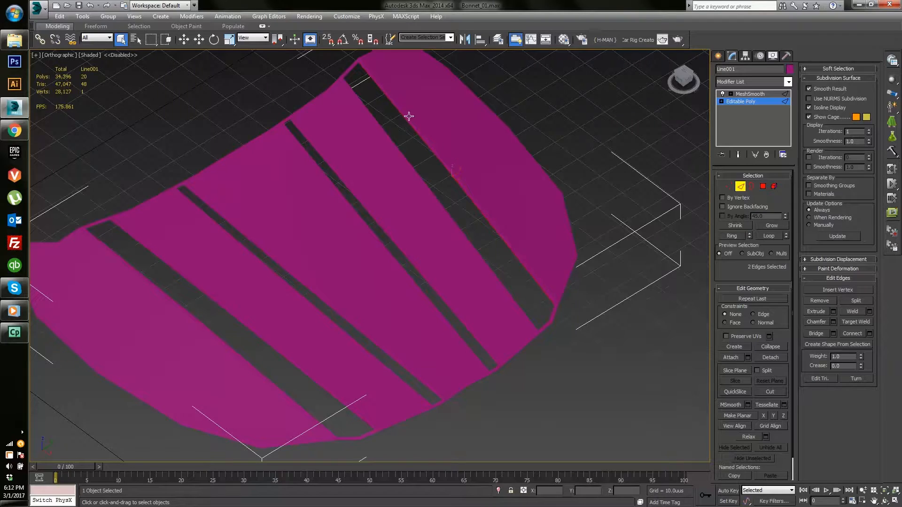
pyautogui.moveTo(427, 130); pyautogui.dragTo(393, 200, button='middle')
pyautogui.scroll(2, 394, 200)
pyautogui.click(184, 39)
pyautogui.moveTo(440, 256); pyautogui.dragTo(374, 173, button='middle')
pyautogui.keyDown('shift'); pyautogui.moveTo(370, 159); pyautogui.dragTo(358, 225); pyautogui.keyUp('shift')
# Extend the long edges of the opposite wide outer slot into new polygons that span the gap.
pyautogui.click(885, 501)
pyautogui.moveTo(509, 352); pyautogui.dragTo(296, 279)
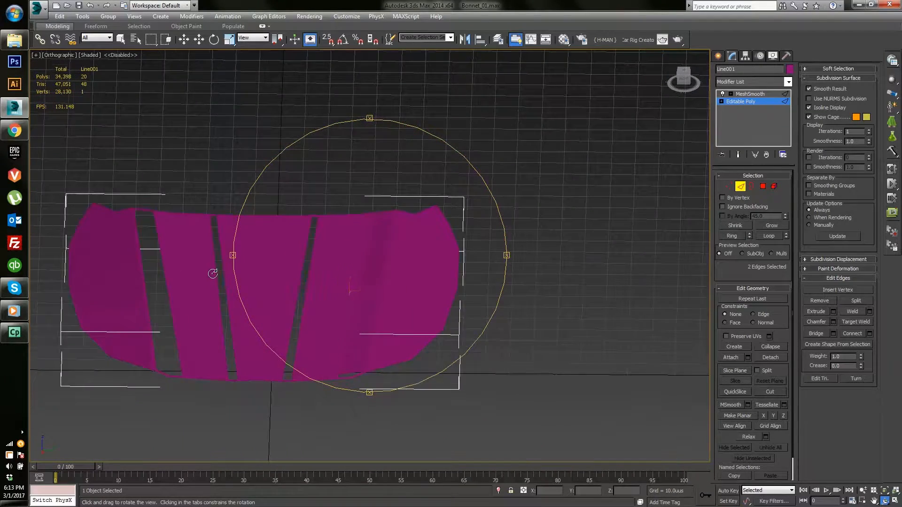
pyautogui.scroll(3, 211, 274)
pyautogui.moveTo(356, 267); pyautogui.dragTo(326, 277)
pyautogui.click(183, 39)
pyautogui.click(137, 207)
pyautogui.click(126, 260)
pyautogui.moveTo(135, 251); pyautogui.dragTo(172, 265)
# Select the two long edges on the right narrow inner slot's left side and extend them into a strip across the gap.
pyautogui.click(343, 273)
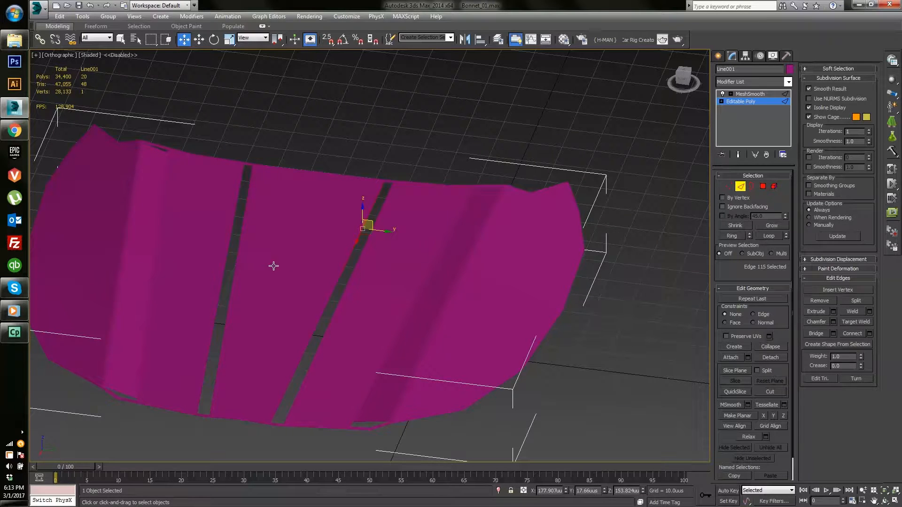
pyautogui.keyDown('ctrl'); pyautogui.click(321, 318); pyautogui.keyUp('ctrl')
pyautogui.moveTo(350, 288); pyautogui.dragTo(405, 247, button='middle')
pyautogui.scroll(3, 405, 247)
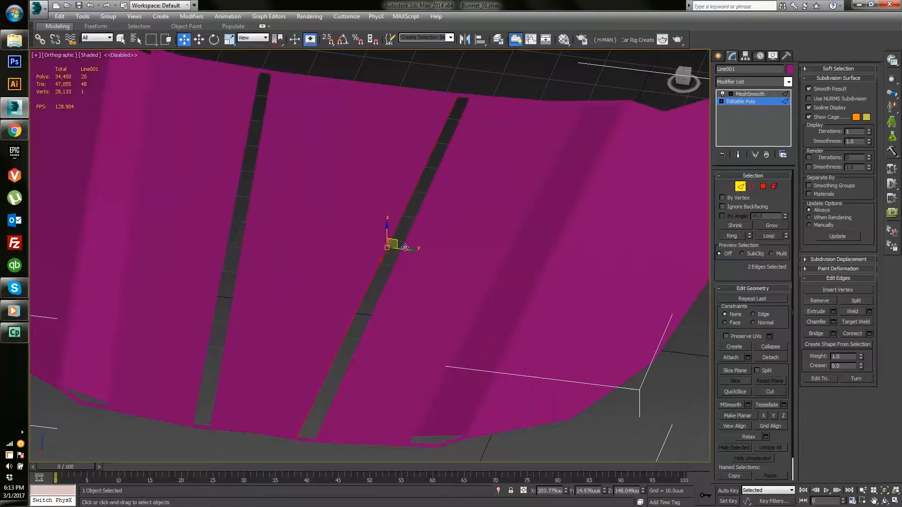
pyautogui.keyDown('shift'); pyautogui.moveTo(393, 241); pyautogui.dragTo(442, 259); pyautogui.keyUp('shift')
# Extend the two long edges of the left narrow inner slot into a strip of polygons across the gap.
pyautogui.click(248, 242)
pyautogui.click(239, 282)
pyautogui.keyDown('ctrl'); pyautogui.click(256, 172); pyautogui.keyUp('ctrl')
pyautogui.keyDown('shift'); pyautogui.moveTo(255, 222); pyautogui.dragTo(234, 219); pyautogui.keyUp('shift')
# Select all eight polygons that form the four strips filling the bonnet's slots.
pyautogui.click(763, 186)
pyautogui.click(538, 203)
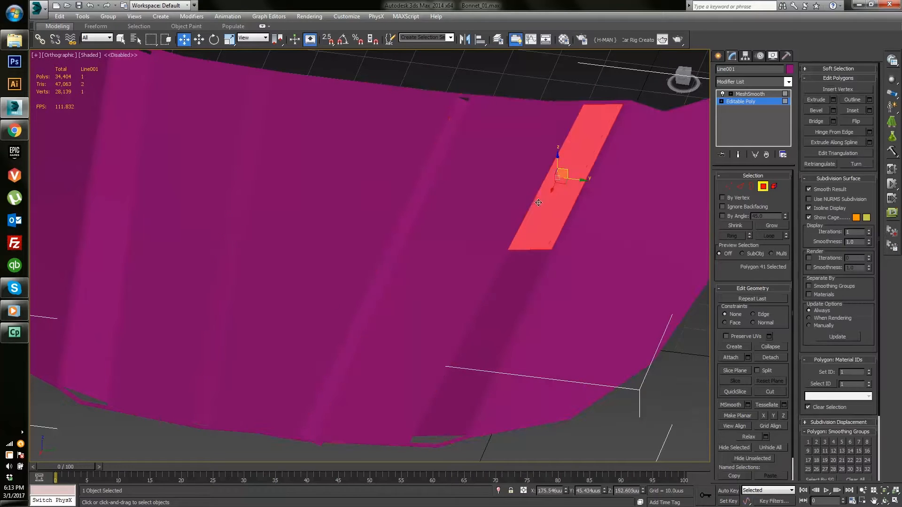
pyautogui.keyDown('ctrl'); pyautogui.click(496, 287); pyautogui.keyUp('ctrl')
pyautogui.keyDown('ctrl'); pyautogui.click(393, 252); pyautogui.keyUp('ctrl')
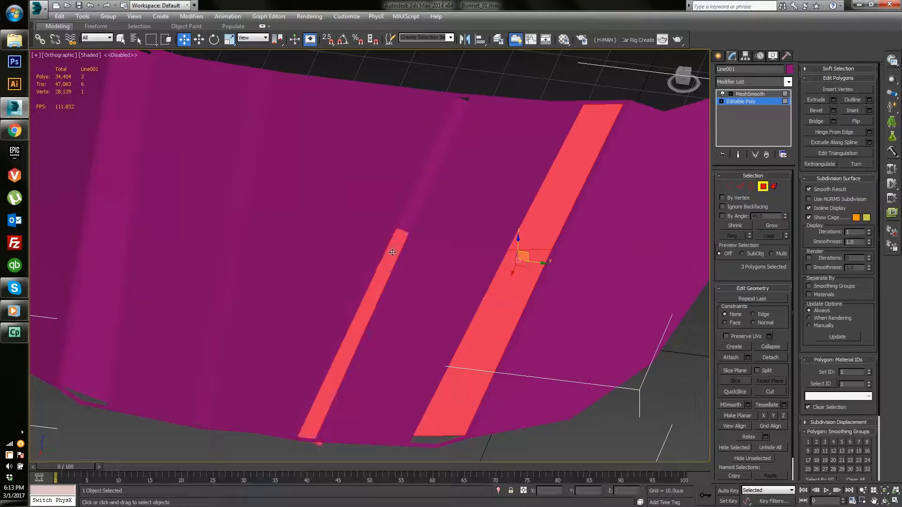
pyautogui.keyDown('ctrl'); pyautogui.click(414, 215); pyautogui.keyUp('ctrl')
pyautogui.keyDown('ctrl'); pyautogui.click(243, 191); pyautogui.keyUp('ctrl')
pyautogui.keyDown('ctrl'); pyautogui.click(246, 229); pyautogui.keyUp('ctrl')
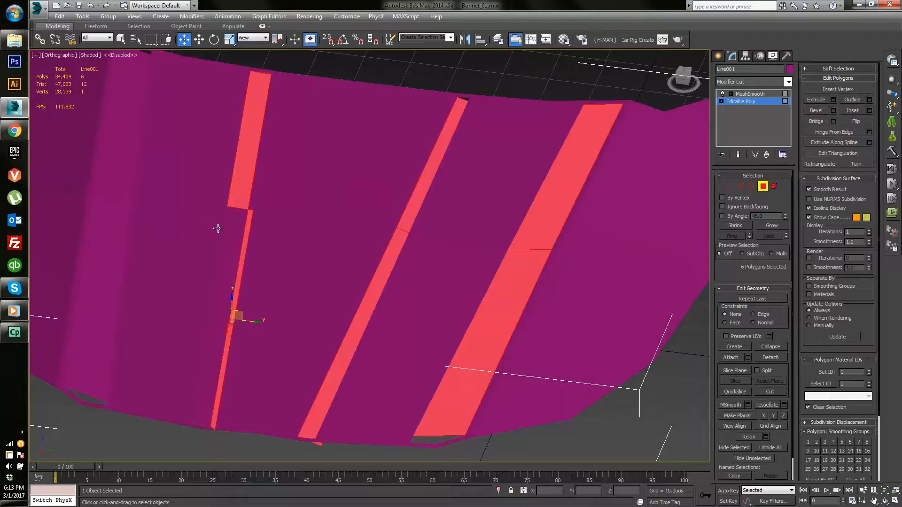
pyautogui.keyDown('ctrl'); pyautogui.click(105, 203); pyautogui.keyUp('ctrl')
pyautogui.keyDown('ctrl'); pyautogui.click(117, 166); pyautogui.keyUp('ctrl')
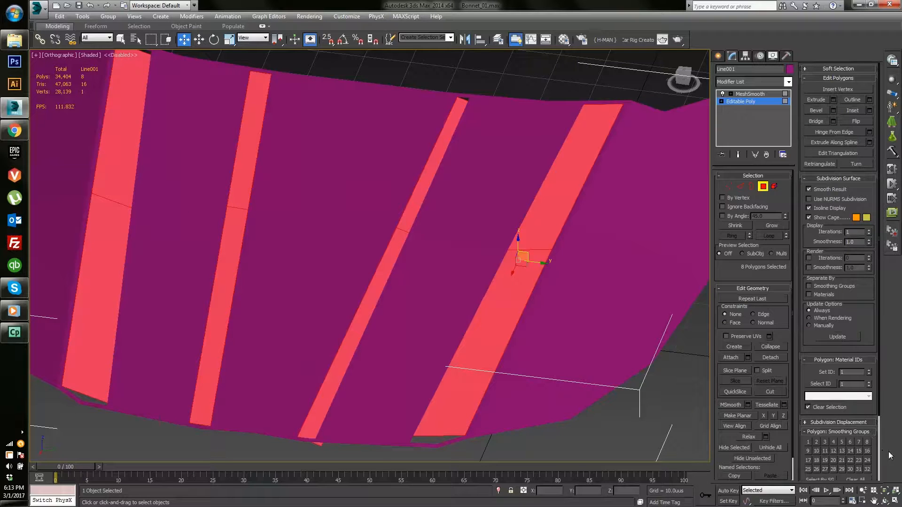
pyautogui.click(885, 490)
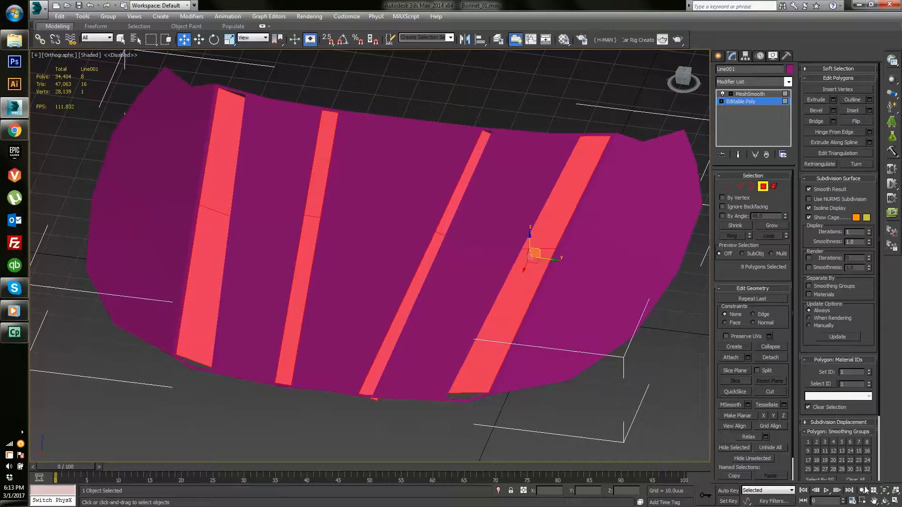
# Reset the 07 - Default material to a grey Standard material on the selected strip polygons.
pyautogui.click(885, 502)
pyautogui.moveTo(408, 267); pyautogui.dragTo(491, 306)
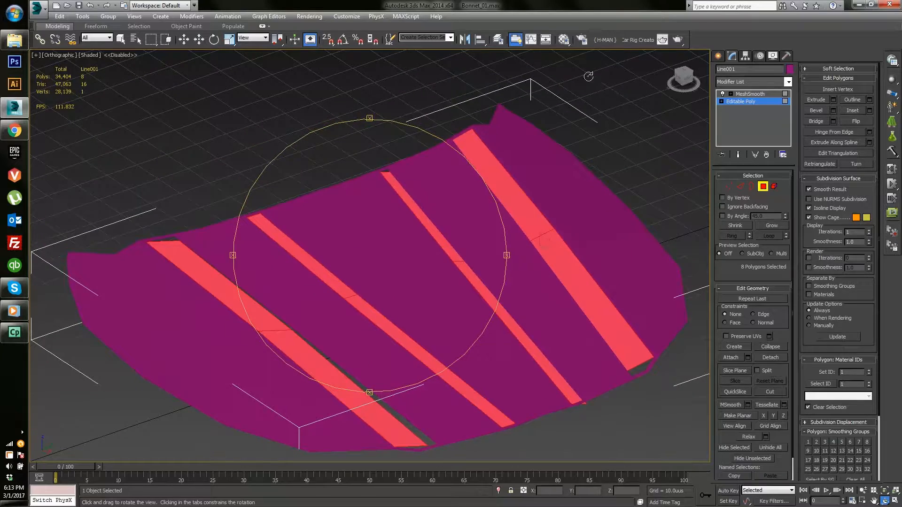
pyautogui.click(564, 39)
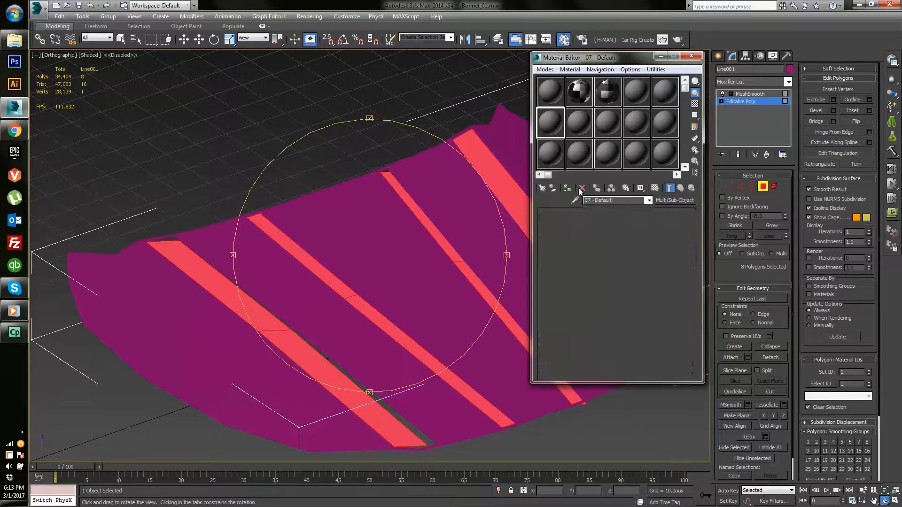
pyautogui.click(582, 187)
pyautogui.moveTo(437, 192); pyautogui.dragTo(363, 143)
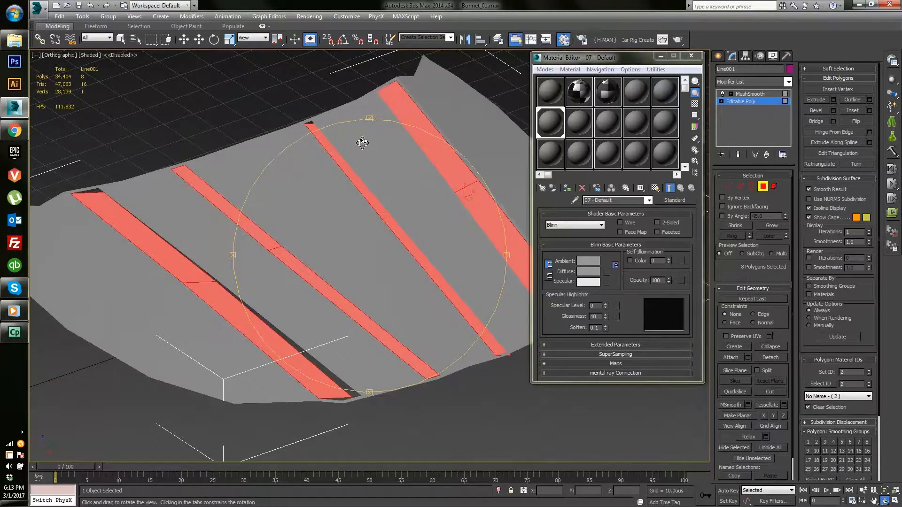
# Invert the polygon selection and assign it the 08 - Default material with a white ambient and diffuse colour.
pyautogui.hotkey('ctrl', 'i')
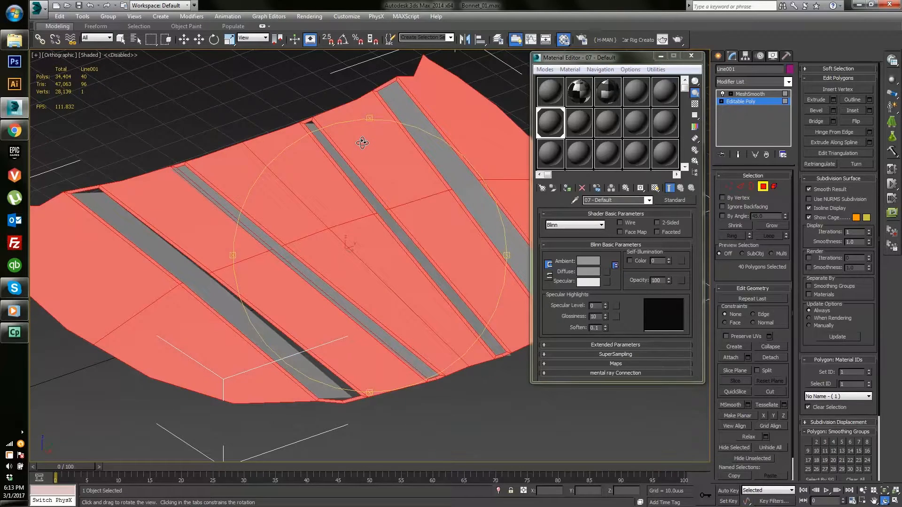
pyautogui.click(579, 122)
pyautogui.click(588, 262)
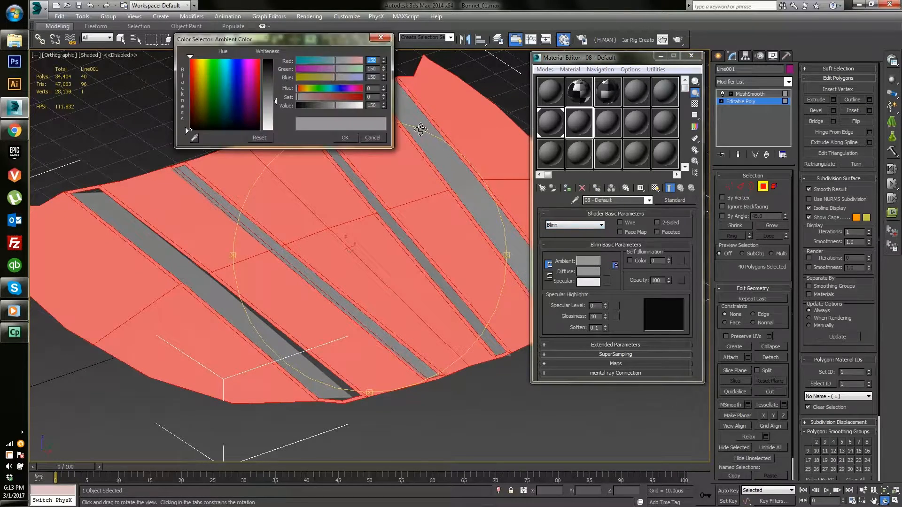
pyautogui.moveTo(277, 115); pyautogui.dragTo(285, 135)
pyautogui.click(344, 138)
pyautogui.click(567, 188)
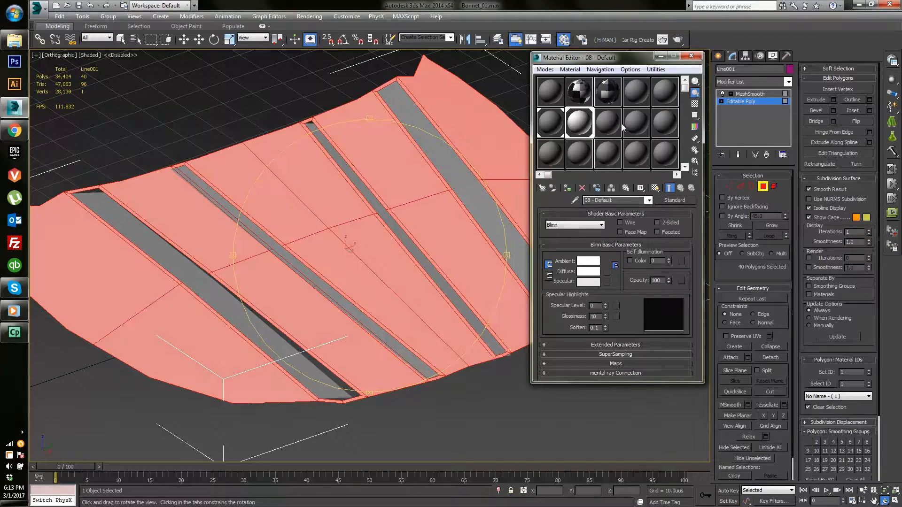
# Close the Material Editor, return to the MeshSmooth level and deselect the bonnet.
pyautogui.click(692, 56)
pyautogui.click(750, 94)
pyautogui.press('w')
pyautogui.click(658, 193)
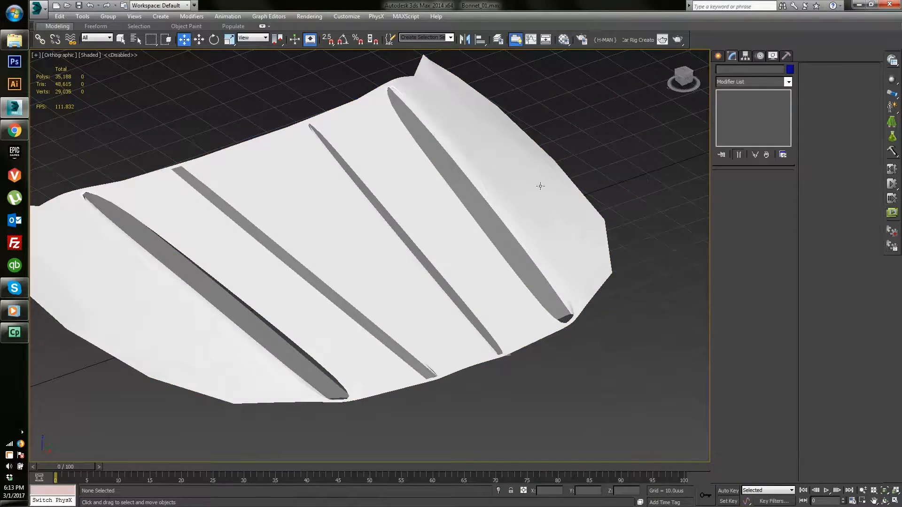
# Examine the smoothed two-tone bonnet and its slot strips from several angles.
pyautogui.moveTo(416, 287); pyautogui.dragTo(440, 255, button='middle')
pyautogui.scroll(-5, 441, 254)
pyautogui.click(439, 251)
pyautogui.press('z')
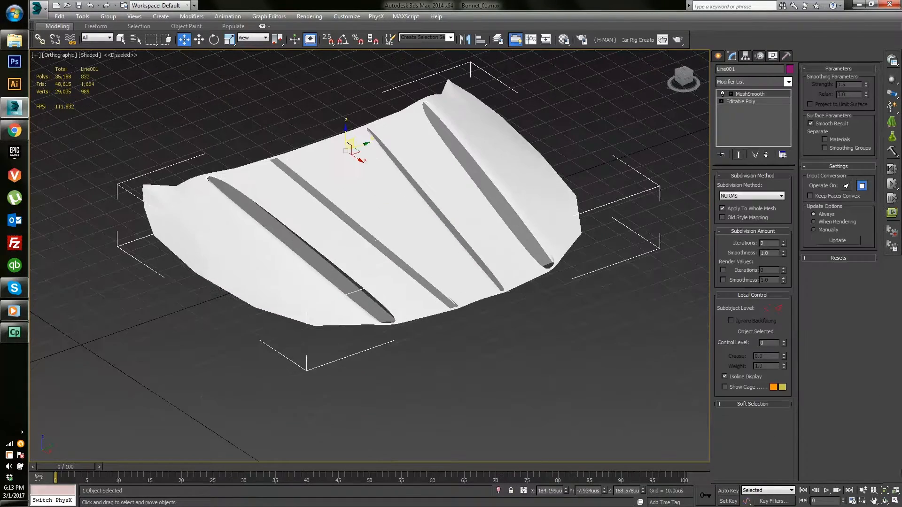
pyautogui.click(884, 501)
pyautogui.moveTo(404, 272); pyautogui.dragTo(382, 258)
pyautogui.scroll(4, 383, 258)
pyautogui.moveTo(395, 310)
pyautogui.mouseDown()
pyautogui.moveTo(441, 306)
pyautogui.moveTo(393, 296)
pyautogui.moveTo(399, 301)
pyautogui.mouseUp()
pyautogui.moveTo(372, 235); pyautogui.dragTo(323, 220)
pyautogui.scroll(4, 323, 220)
pyautogui.moveTo(323, 219); pyautogui.dragTo(391, 235, button='middle')
pyautogui.rightClick(353, 229)
pyautogui.rightClick(349, 228)
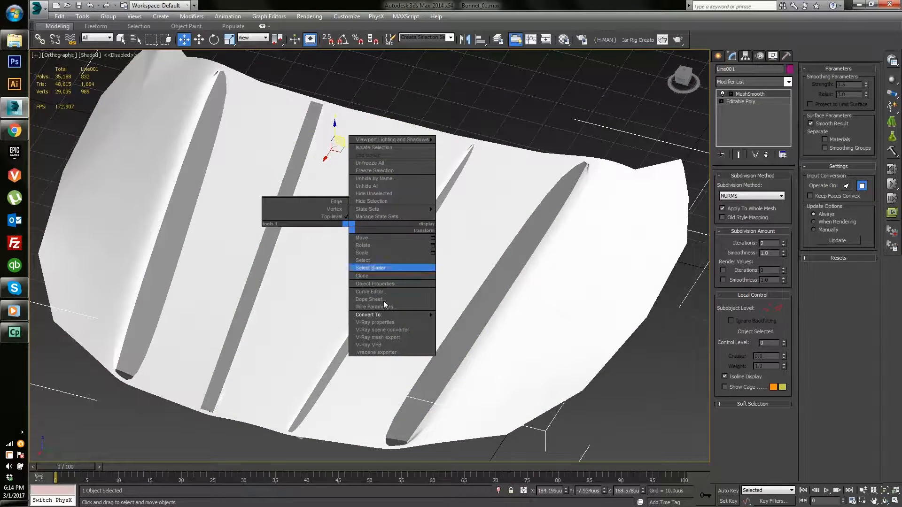
pyautogui.click(639, 5)
# Switch the viewport shading to Wireframe to show the smoothed bonnet's edges.
pyautogui.moveTo(356, 296); pyautogui.dragTo(369, 270, button='middle')
pyautogui.click(89, 55)
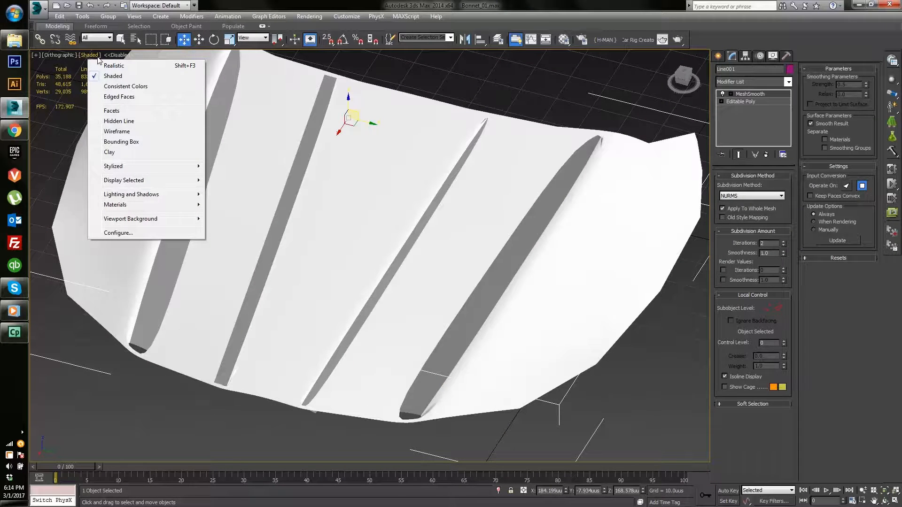
pyautogui.click(116, 131)
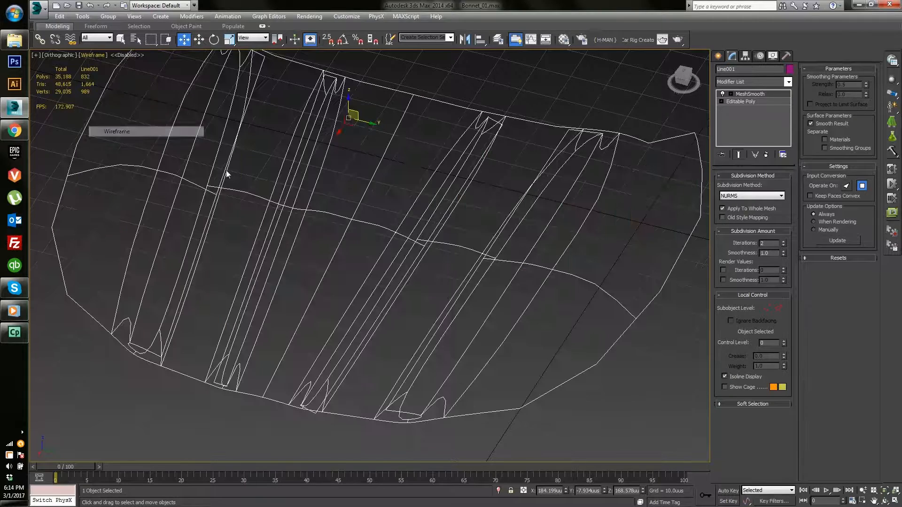
# Raise the bonnet's MeshSmooth iterations to 3 and inspect the wireframe around the slot ends.
pyautogui.moveTo(380, 340); pyautogui.dragTo(380, 333, button='middle')
pyautogui.scroll(5, 636, 159)
pyautogui.click(782, 242)
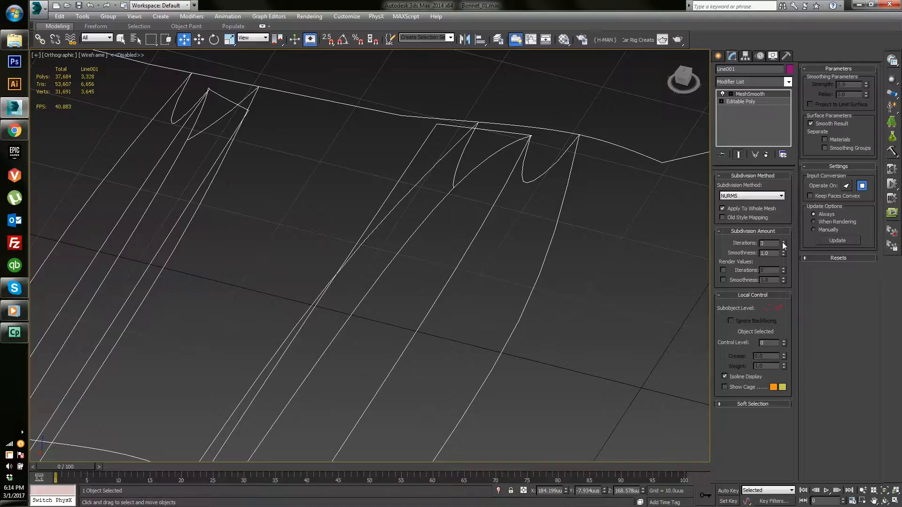
pyautogui.scroll(5, 563, 227)
pyautogui.moveTo(435, 394); pyautogui.dragTo(412, 105, button='middle')
pyautogui.moveTo(487, 248); pyautogui.dragTo(530, 84, button='middle')
pyautogui.scroll(-3, 425, 249)
pyautogui.moveTo(423, 248); pyautogui.dragTo(498, 353, button='middle')
pyautogui.scroll(-3, 488, 327)
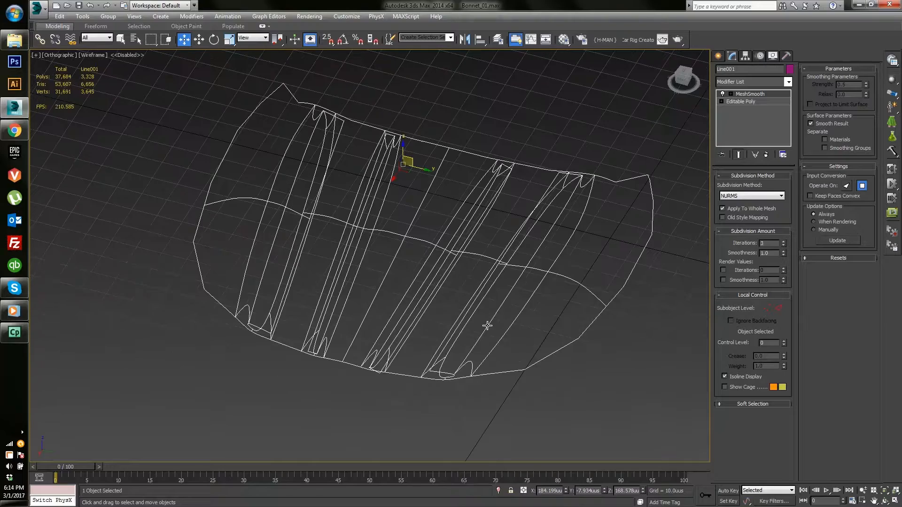
# Try converting the smoothed bonnet to an Editable Mesh and inspect it with Shaded viewport shading.
pyautogui.rightClick(457, 315)
pyautogui.moveTo(470, 387)
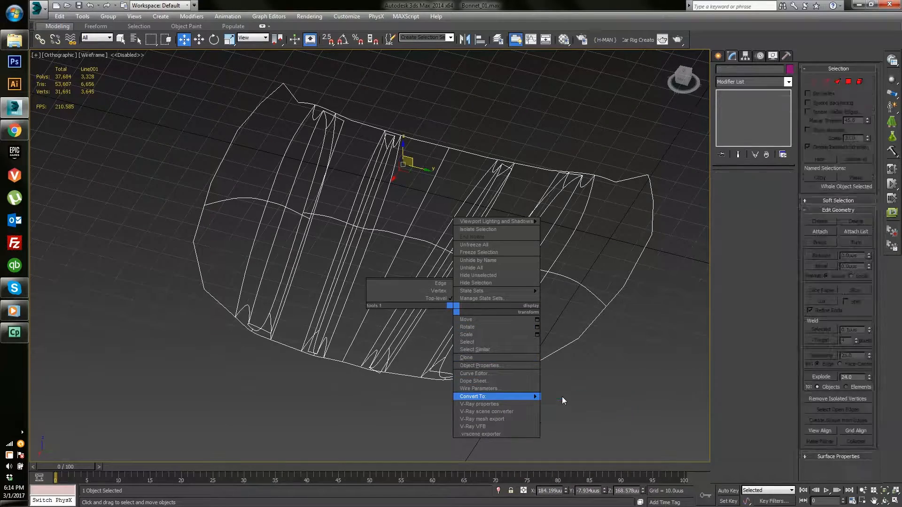
pyautogui.click(562, 397)
pyautogui.click(886, 492)
pyautogui.click(885, 501)
pyautogui.moveTo(399, 239); pyautogui.dragTo(494, 215)
pyautogui.click(92, 55)
pyautogui.click(125, 77)
pyautogui.moveTo(409, 238)
pyautogui.mouseDown()
pyautogui.moveTo(302, 216)
pyautogui.moveTo(389, 235)
pyautogui.moveTo(396, 252)
pyautogui.moveTo(377, 258)
pyautogui.mouseUp()
pyautogui.scroll(4, 367, 249)
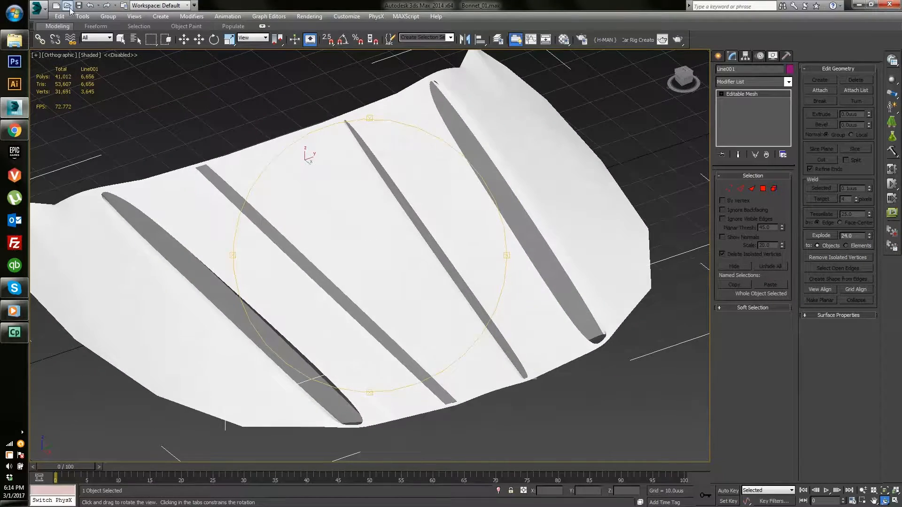
# Undo the Editable Mesh conversion and switch the viewport shading to Wireframe.
pyautogui.click(90, 6)
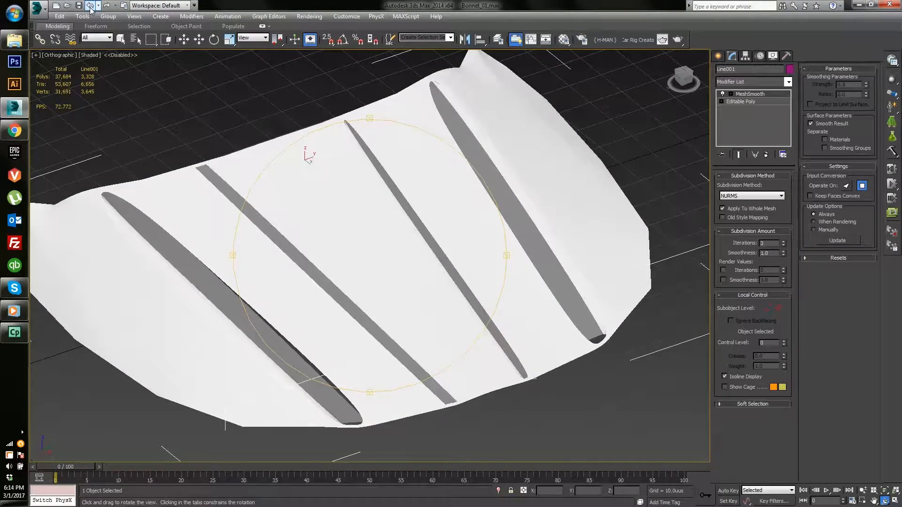
pyautogui.click(95, 57)
pyautogui.click(310, 17)
pyautogui.click(67, 57)
pyautogui.click(89, 55)
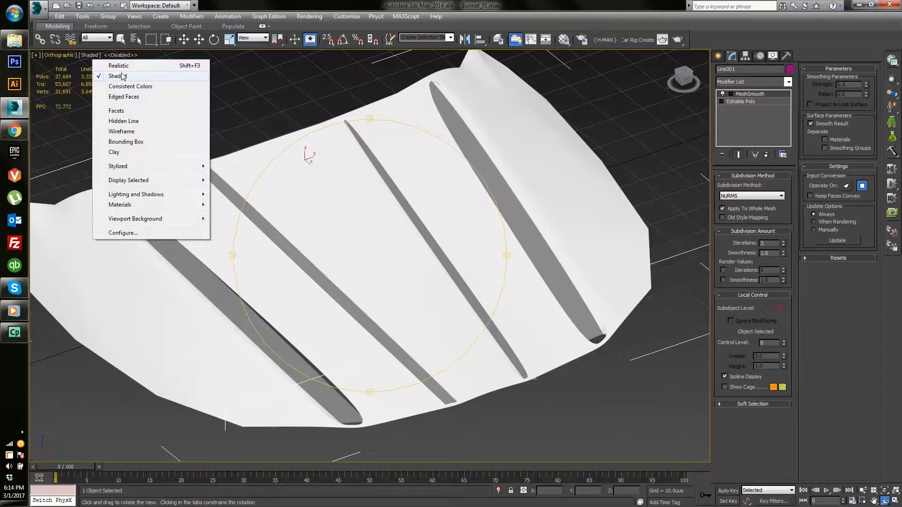
pyautogui.click(122, 132)
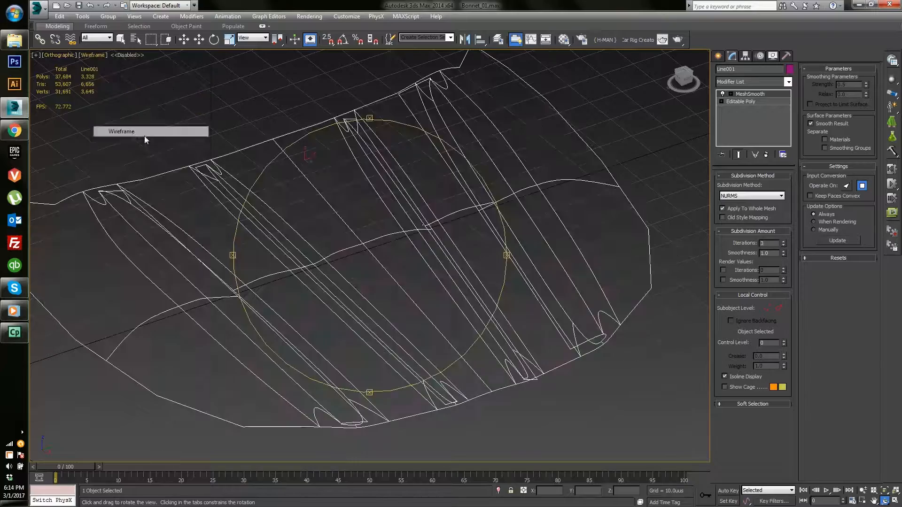
# Set the bonnet's MeshSmooth iterations to 2.
pyautogui.moveTo(394, 256)
pyautogui.mouseDown()
pyautogui.moveTo(374, 258)
pyautogui.moveTo(359, 275)
pyautogui.moveTo(500, 413)
pyautogui.moveTo(477, 329)
pyautogui.moveTo(708, 294)
pyautogui.mouseUp()
pyautogui.click(783, 246)
pyautogui.moveTo(469, 295); pyautogui.dragTo(420, 311)
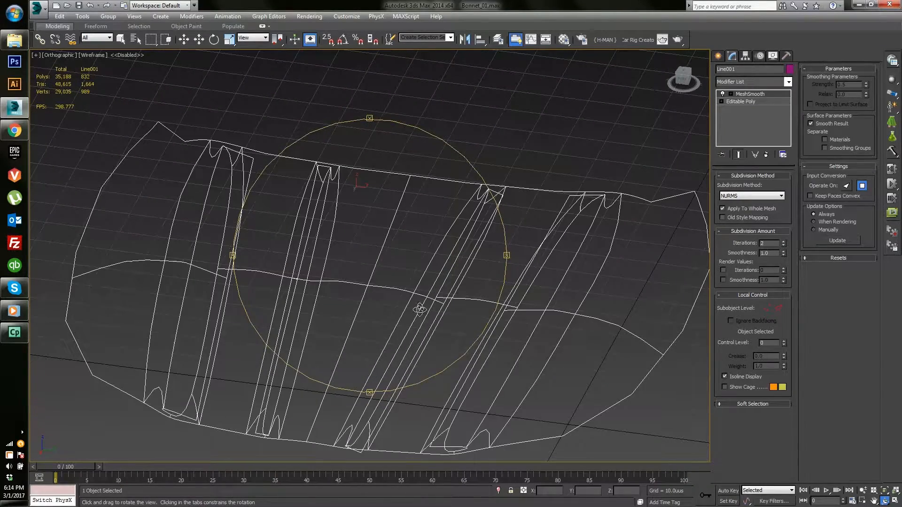
# Convert the smoothed bonnet to an Editable Mesh and inspect its full wireframe.
pyautogui.press('w')
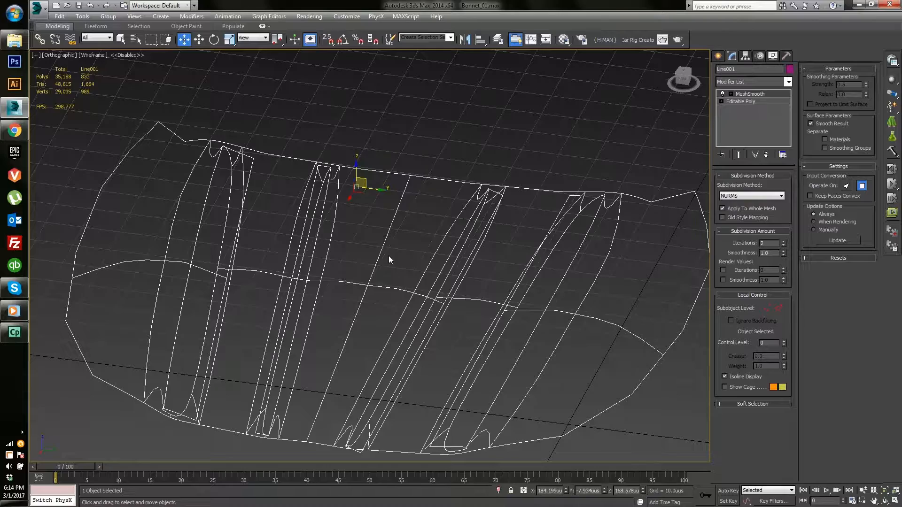
pyautogui.rightClick(388, 255)
pyautogui.moveTo(464, 343)
pyautogui.click(524, 343)
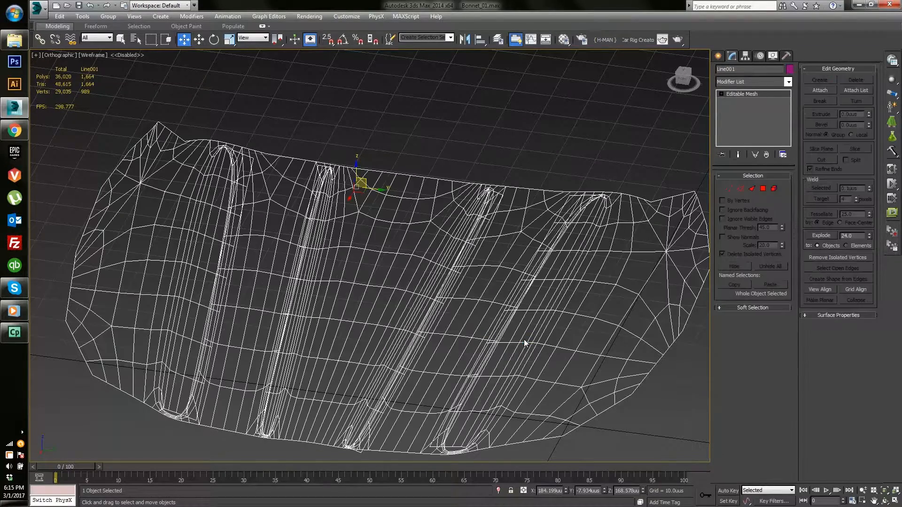
pyautogui.click(719, 56)
pyautogui.click(887, 503)
pyautogui.moveTo(409, 288); pyautogui.dragTo(397, 270)
# Switch the viewport shading to Shaded, frame the whole bonnet and save the scene.
pyautogui.click(103, 55)
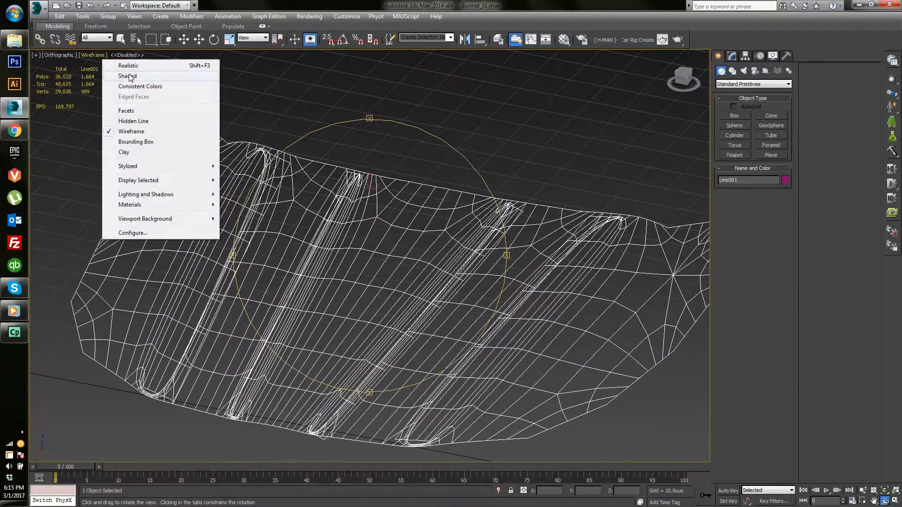
pyautogui.click(115, 74)
pyautogui.moveTo(363, 246); pyautogui.dragTo(417, 259)
pyautogui.scroll(-3, 413, 254)
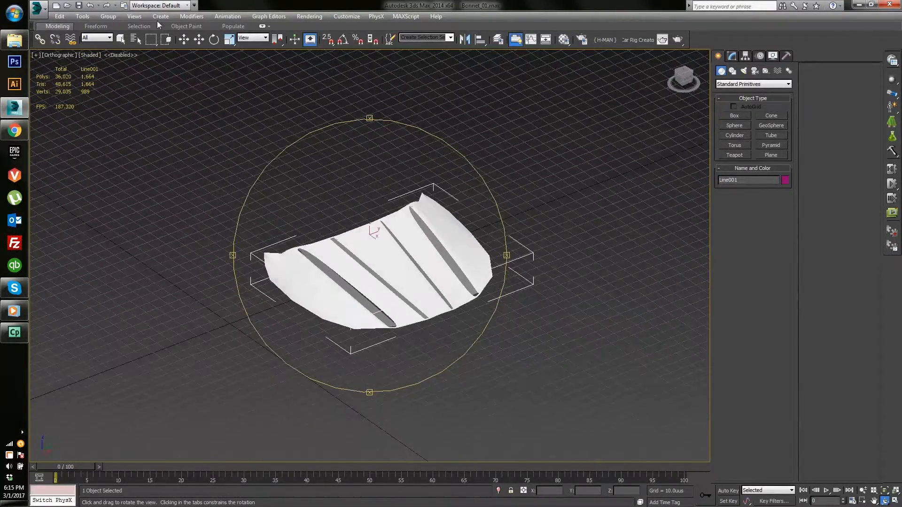
pyautogui.click(38, 7)
pyautogui.click(65, 92)
# Export the bonnet to the Desktop as an FBX file named Bonnet_Vent_01, accepting the current FBX export options.
pyautogui.click(39, 8)
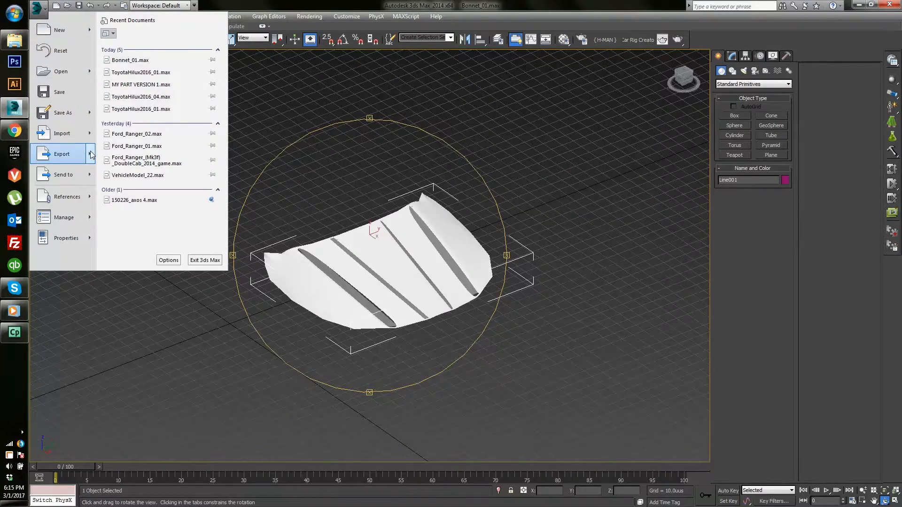
pyautogui.moveTo(91, 155)
pyautogui.click(133, 56)
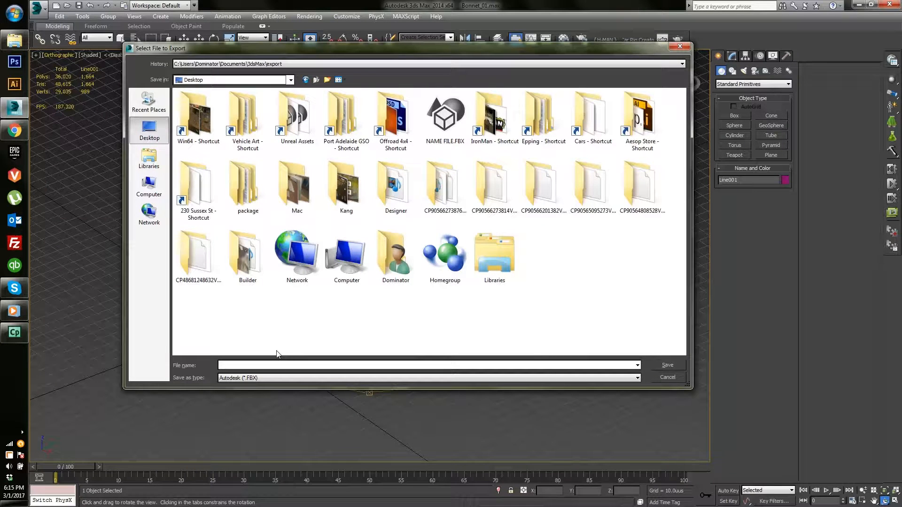
pyautogui.write('Bonnet_0')
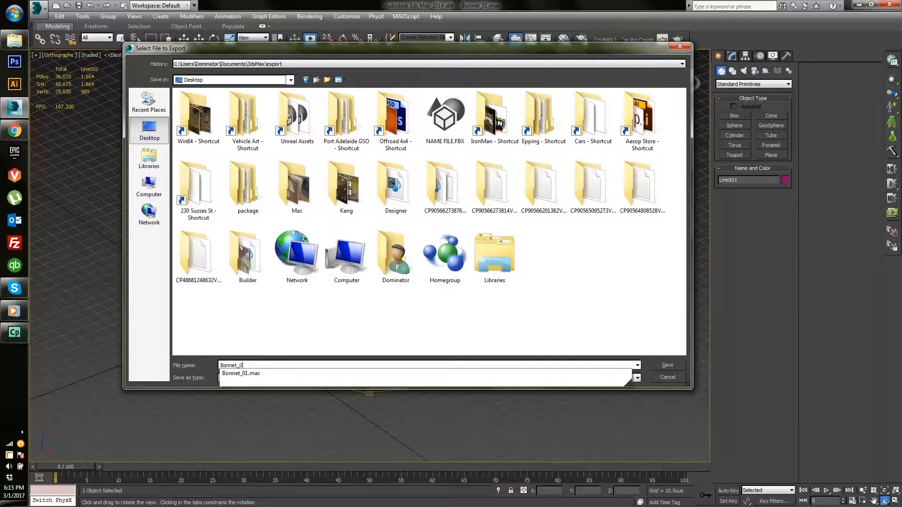
pyautogui.write('1_')
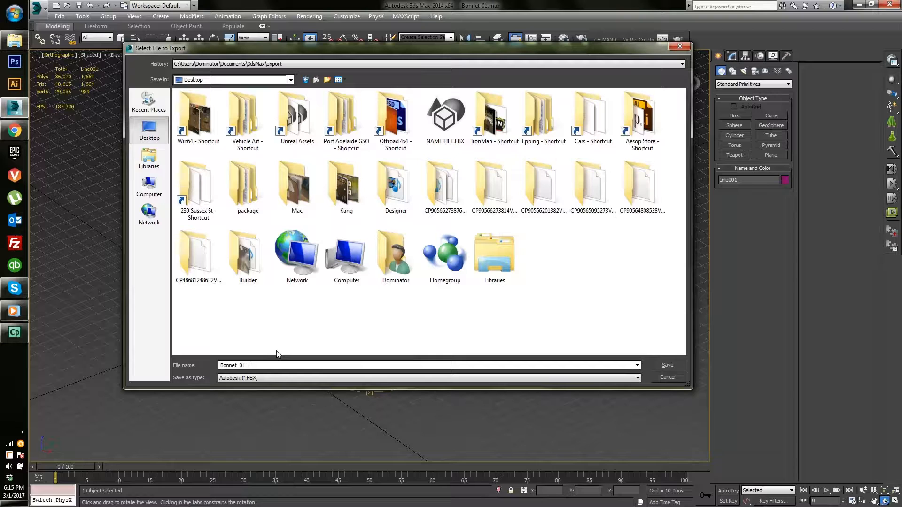
pyautogui.write('Gril')
pyautogui.press('BackSpace')
pyautogui.press('BackSpace')
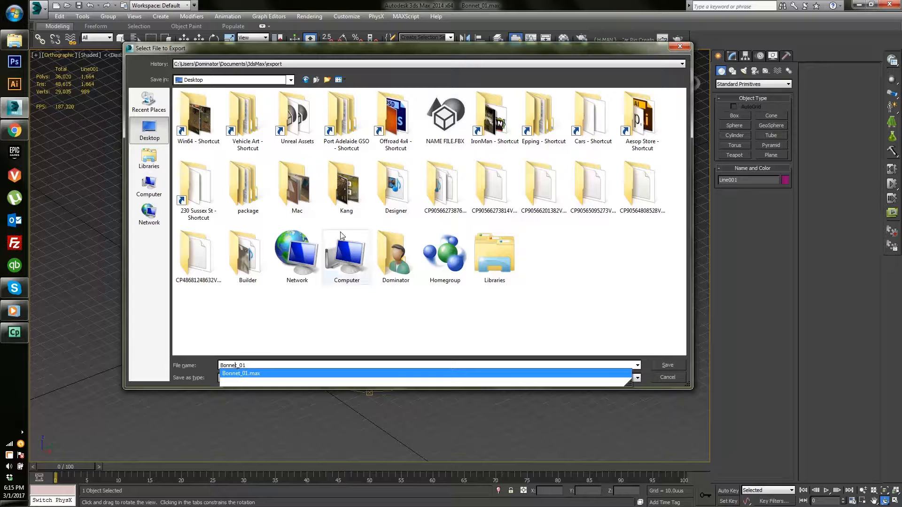
pyautogui.write('_Vent_')
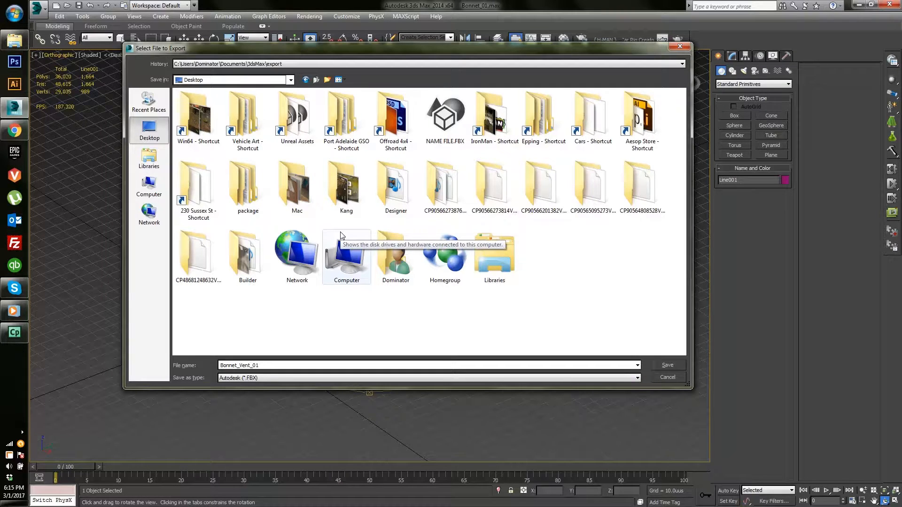
pyautogui.click(675, 364)
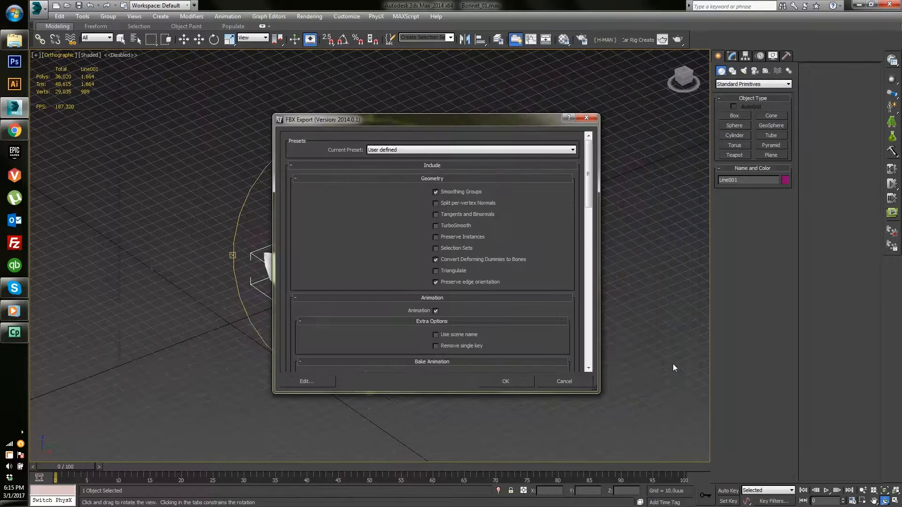
pyautogui.moveTo(590, 195); pyautogui.dragTo(593, 368)
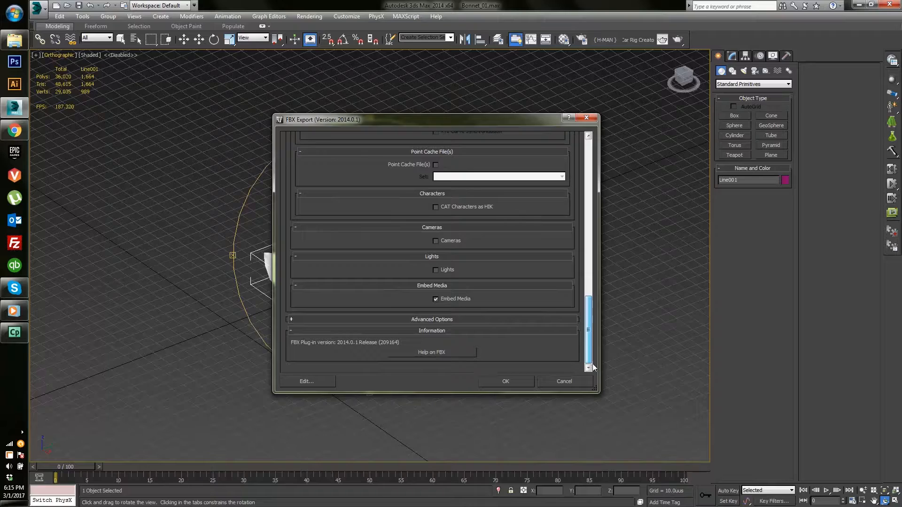
pyautogui.click(517, 382)
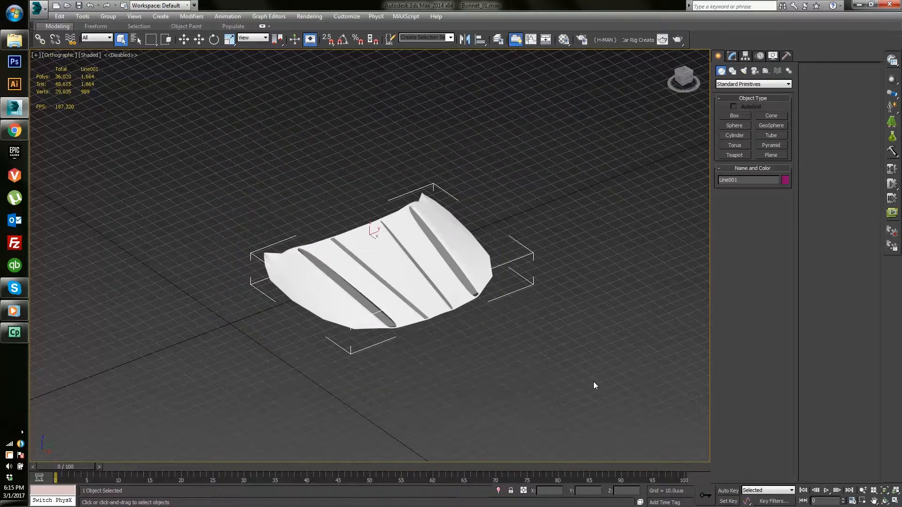